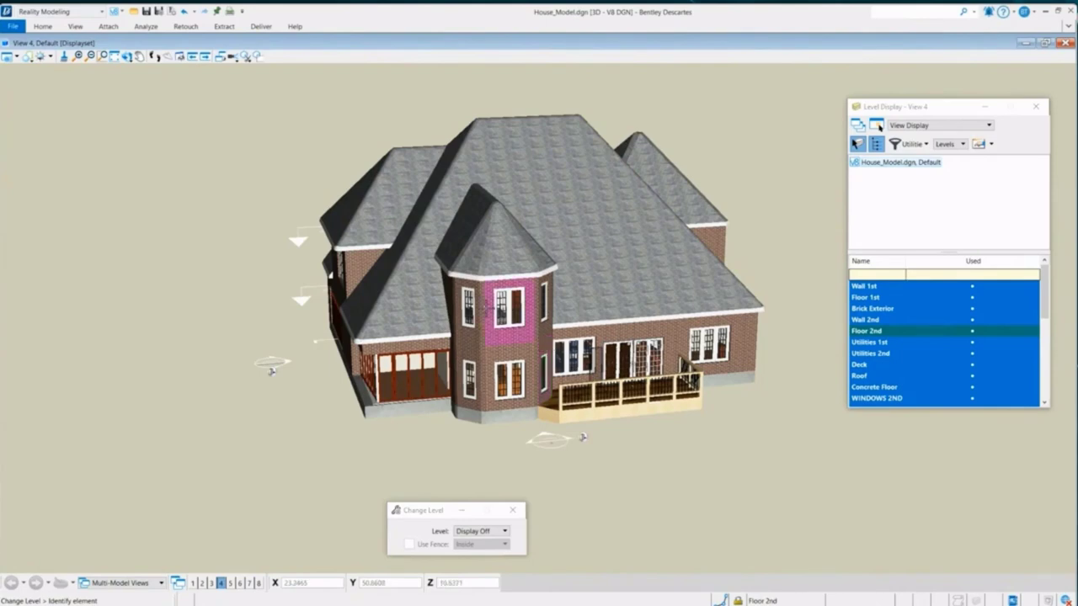
Turn off the model's levels except Floor 2nd, and turn on Utilities 1st, Utilities 2nd and Floor 1st in view 4
scroll(556, 278, "up", 2)
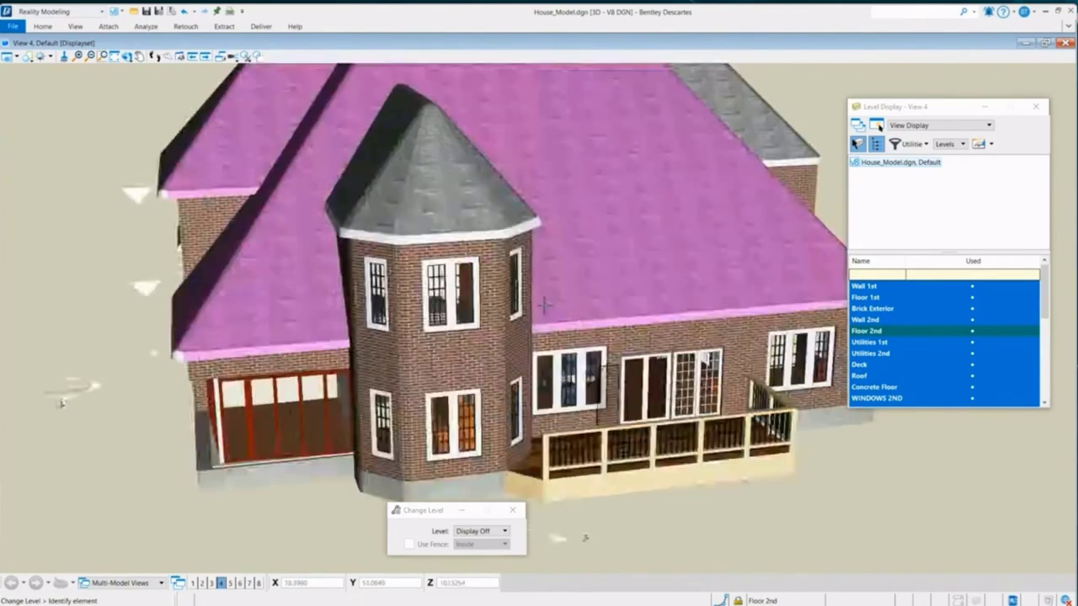
scroll(557, 275, "down", 2)
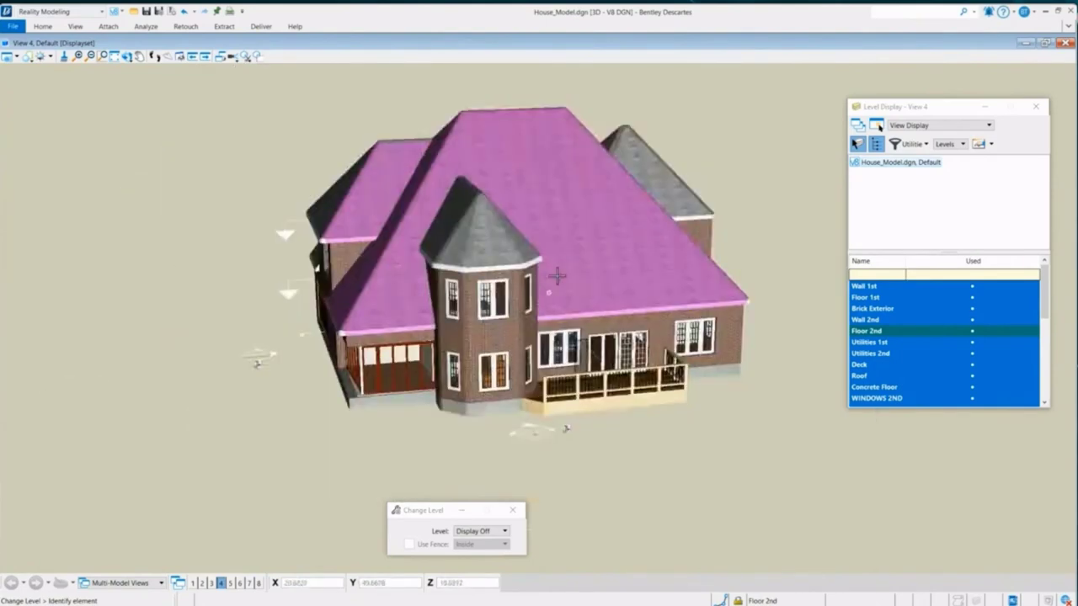
right_click(931, 293)
left_click(952, 346)
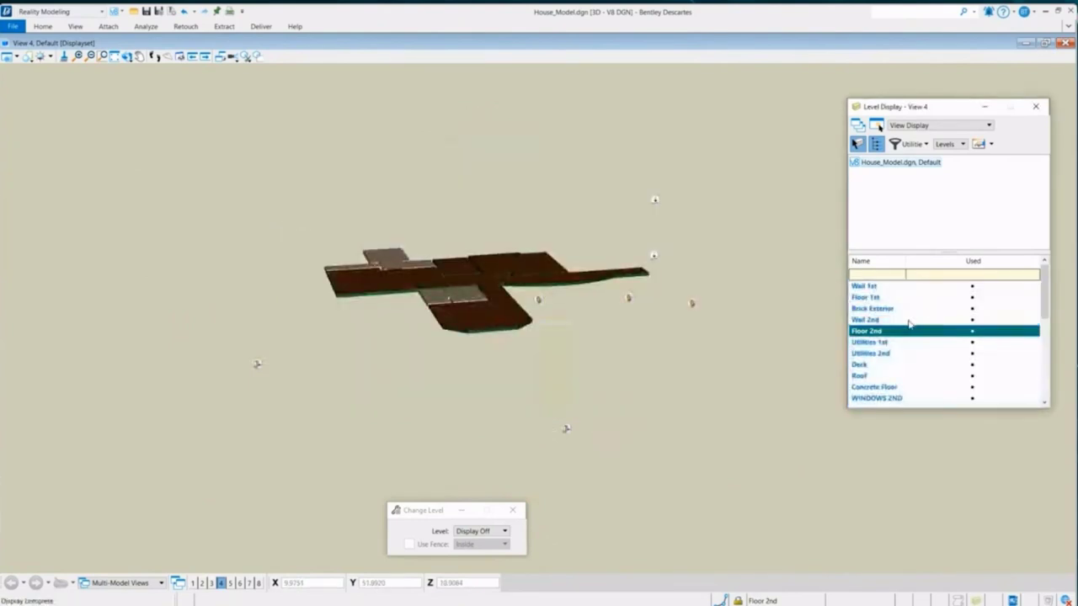
left_click(884, 347, "shift")
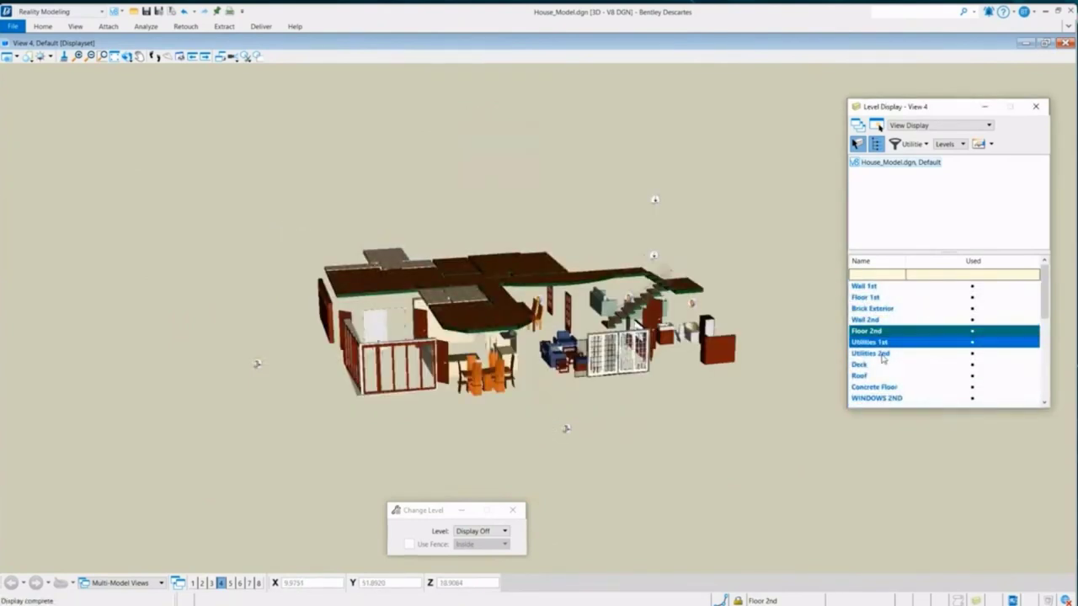
left_click(870, 298, "ctrl")
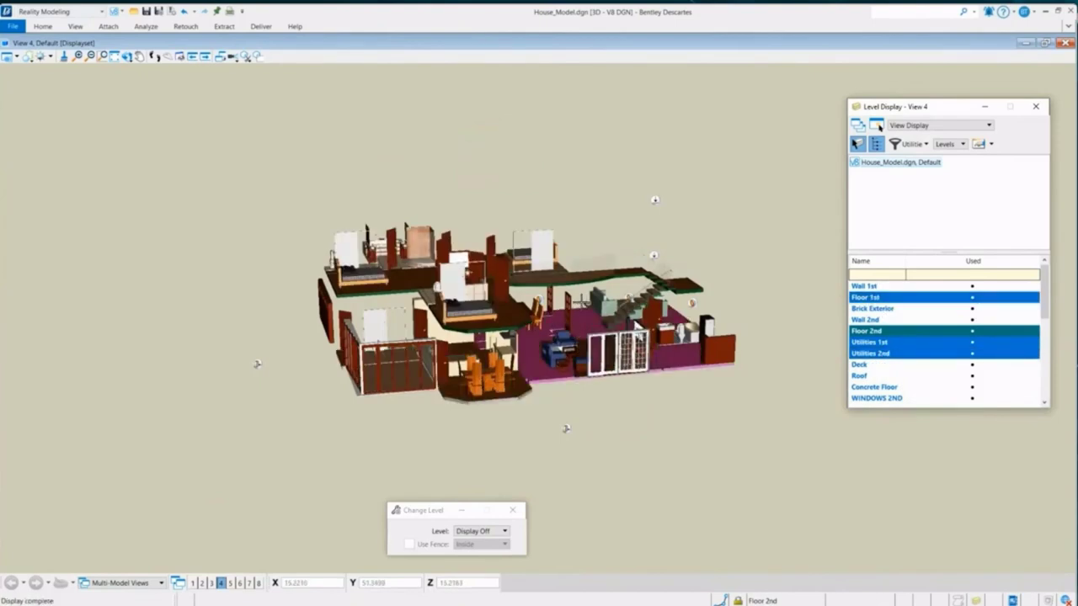
Examine the exposed floors, furniture, doors and staircase inside the house model
left_click(583, 314)
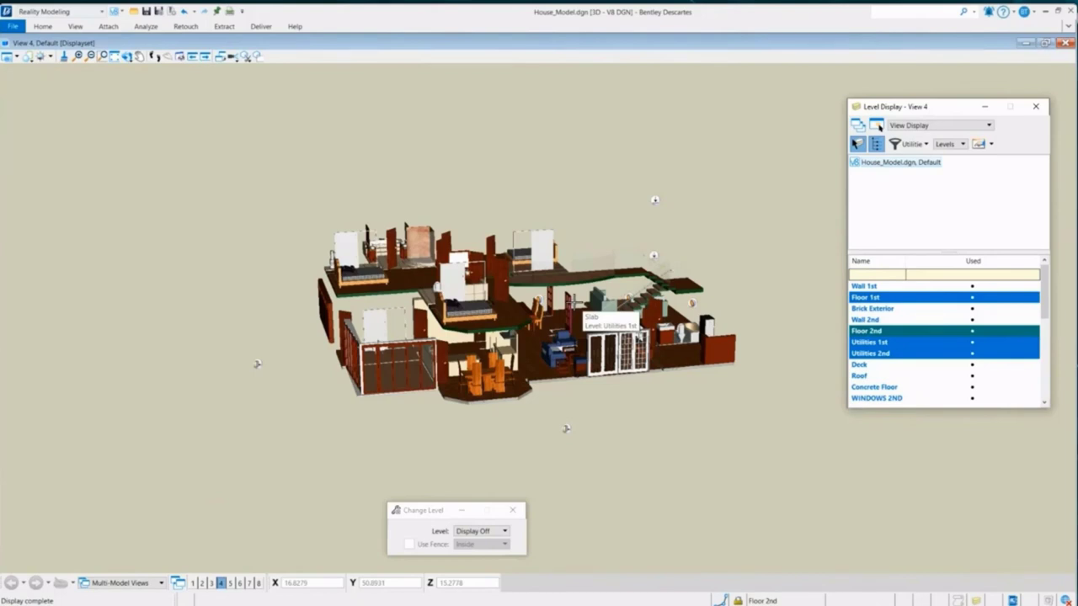
scroll(589, 375, "up", 3)
scroll(626, 380, "down", 3)
scroll(594, 395, "up", 2)
left_click(594, 395)
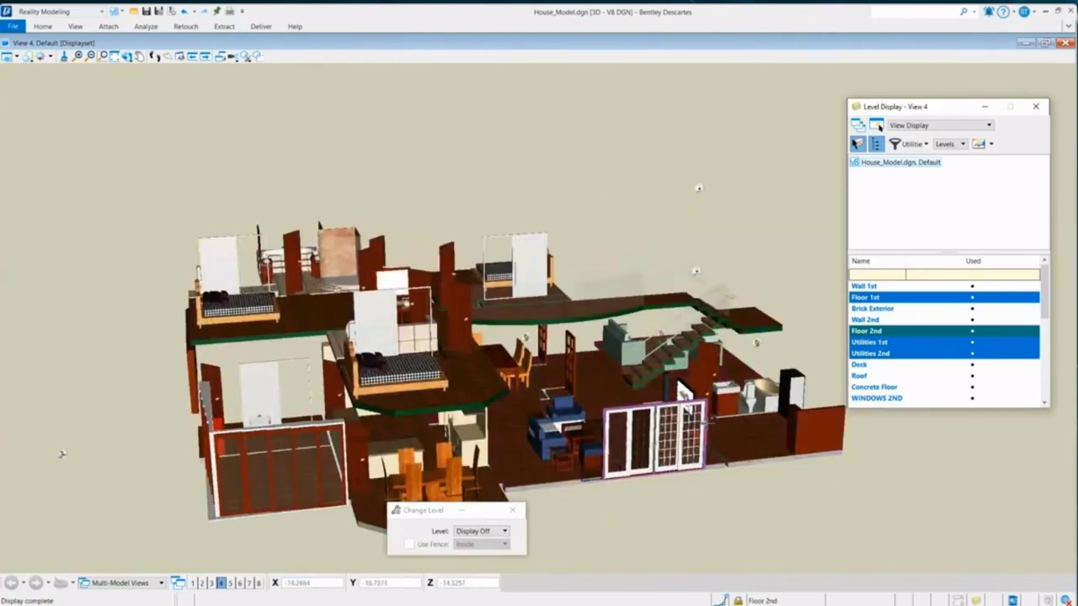
middle_click_drag(680, 392, 571, 299)
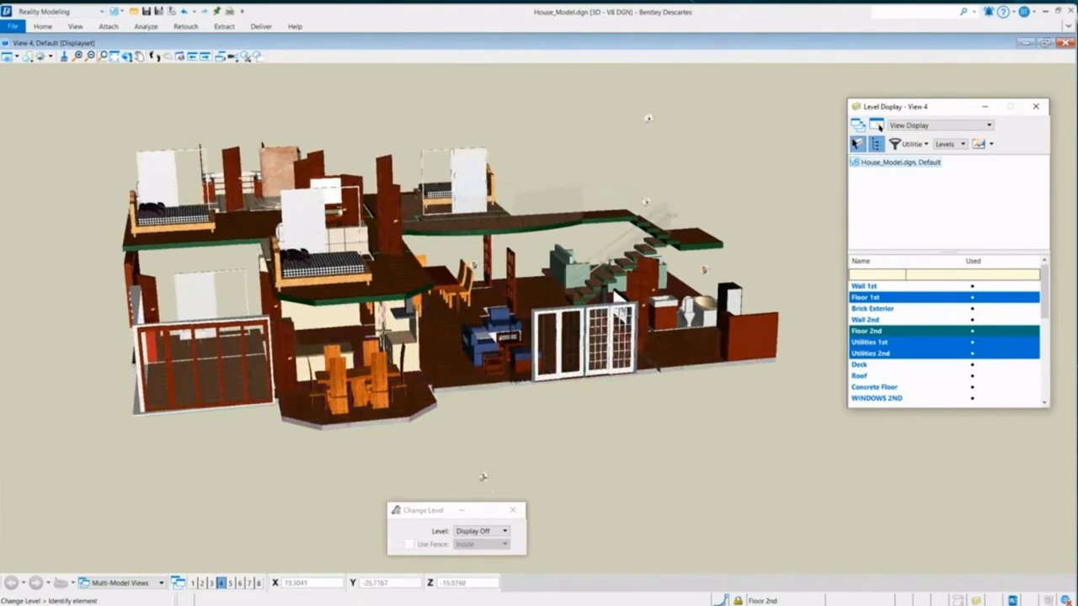
scroll(362, 345, "up", 3)
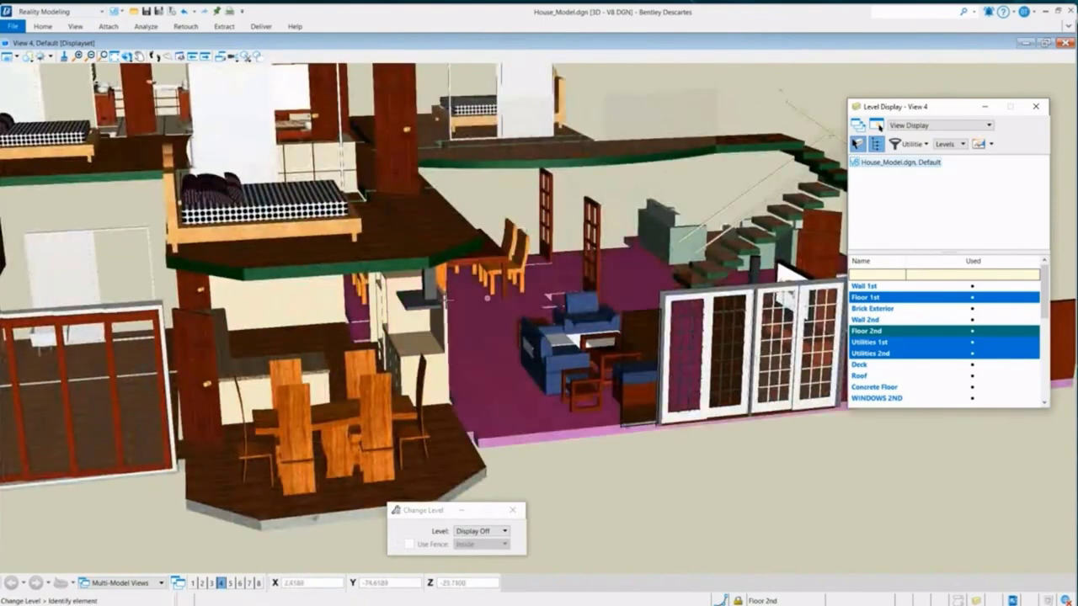
scroll(485, 330, "down", 3)
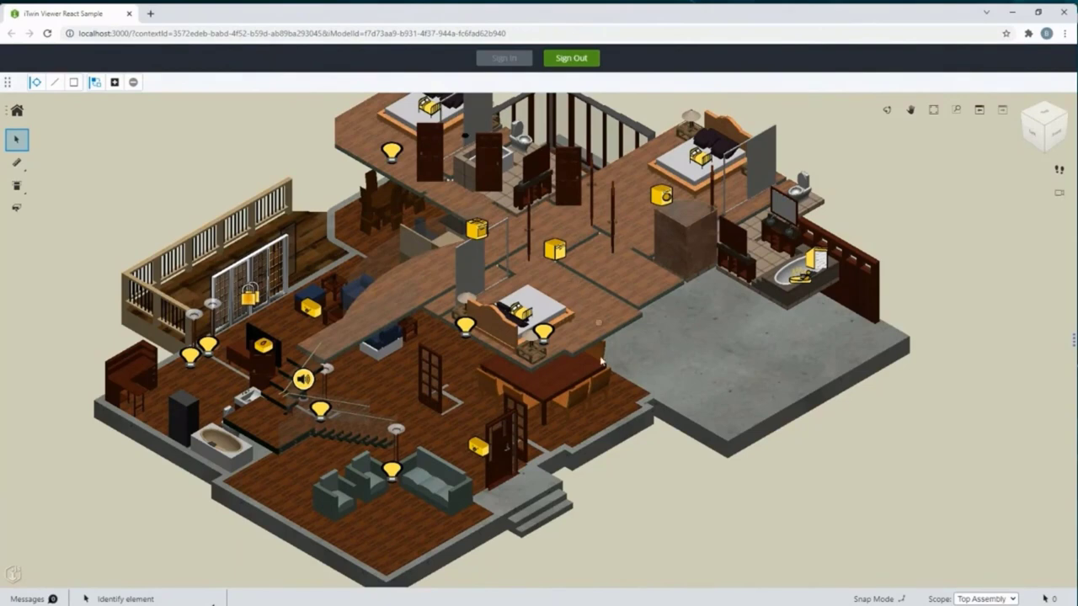
Switch to the iTwin Viewer sample in the browser, show the house's walls and roof, and hide them again
left_click_drag(620, 432, 592, 397)
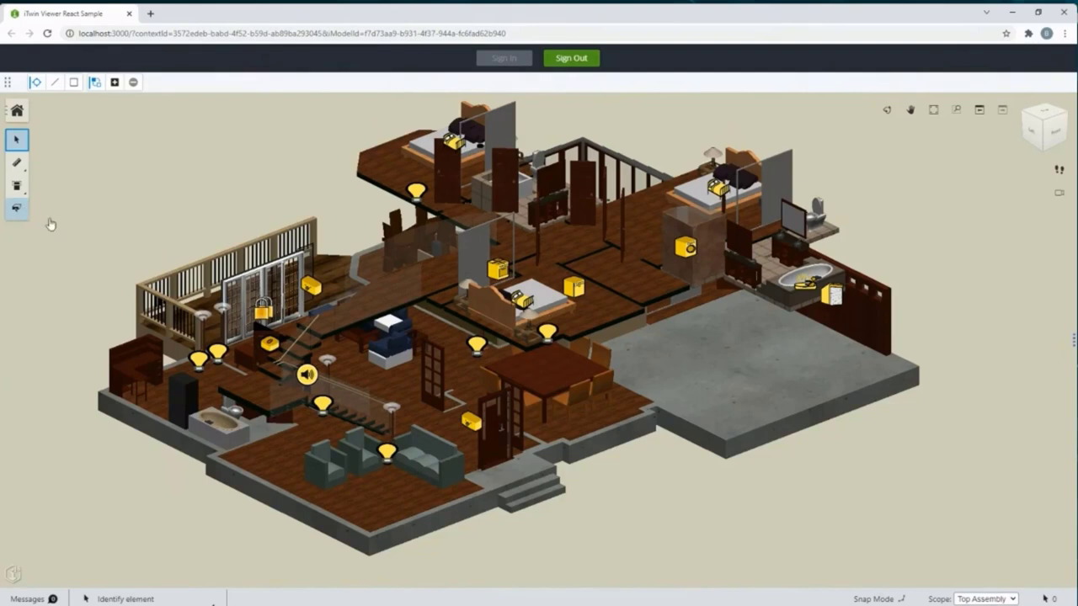
left_click(21, 212)
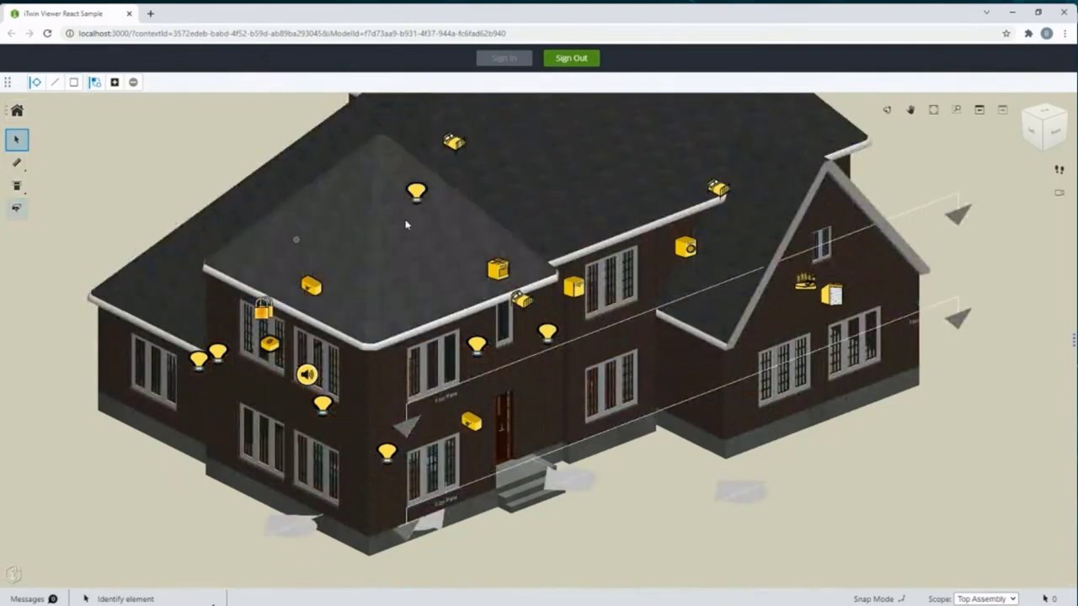
left_click(16, 211)
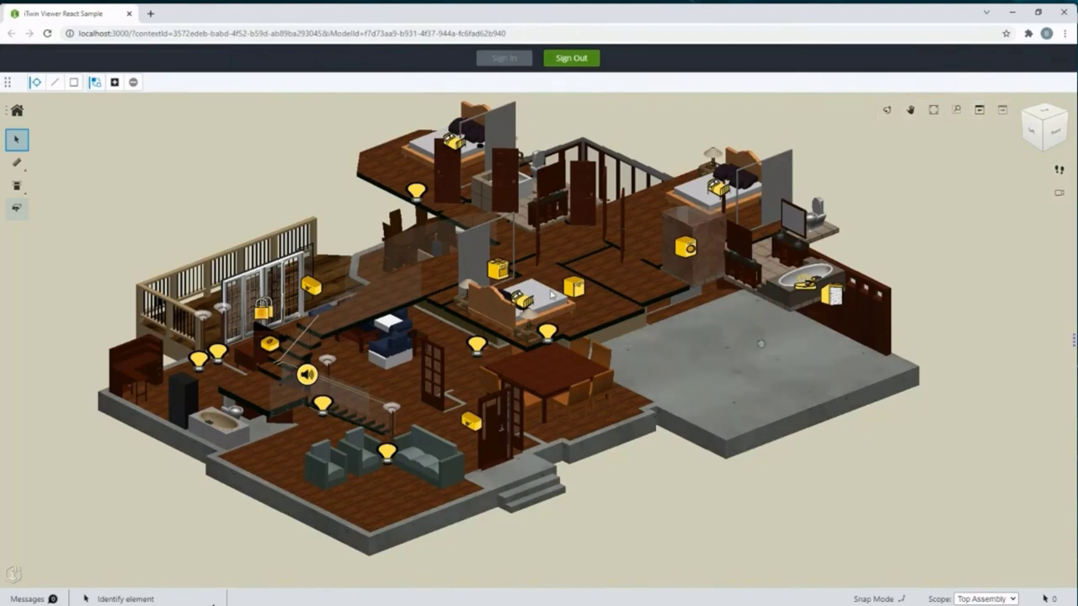
Inspect the smart device markers in the living room, reading the status of the light, the TV and the speaker
scroll(566, 367, "up", 4)
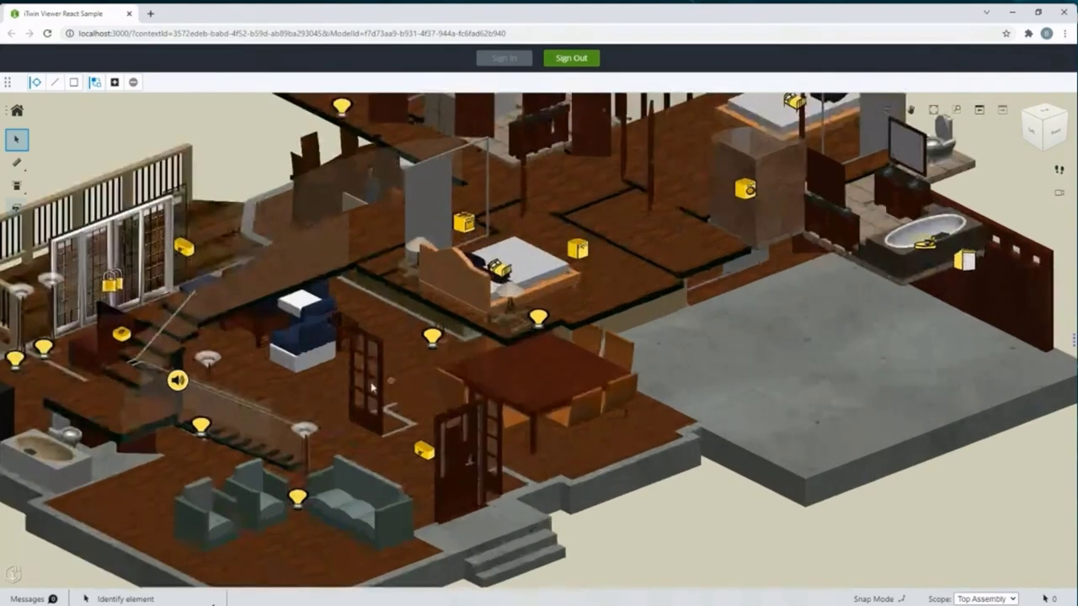
left_click_drag(422, 369, 451, 373)
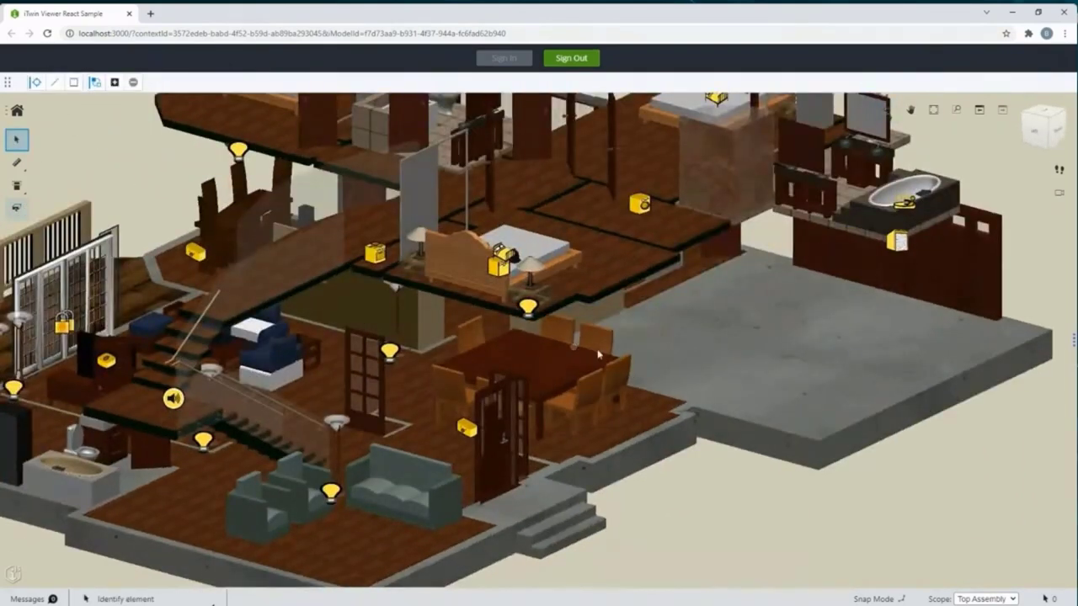
middle_click_drag(533, 389, 685, 418)
left_click_drag(539, 370, 601, 292)
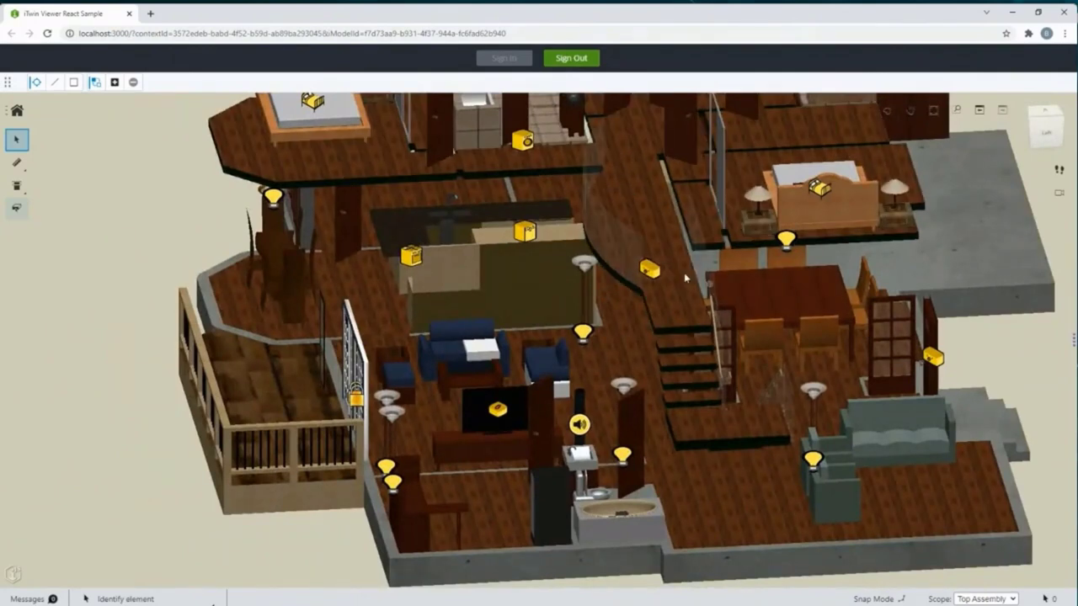
left_click_drag(662, 371, 624, 297)
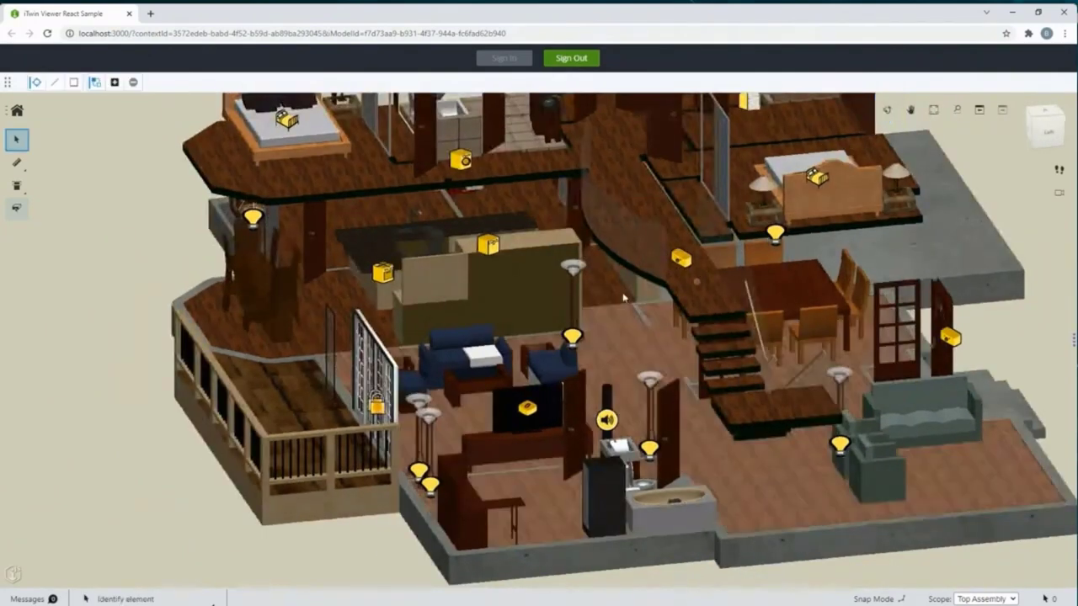
mouse_move(679, 291)
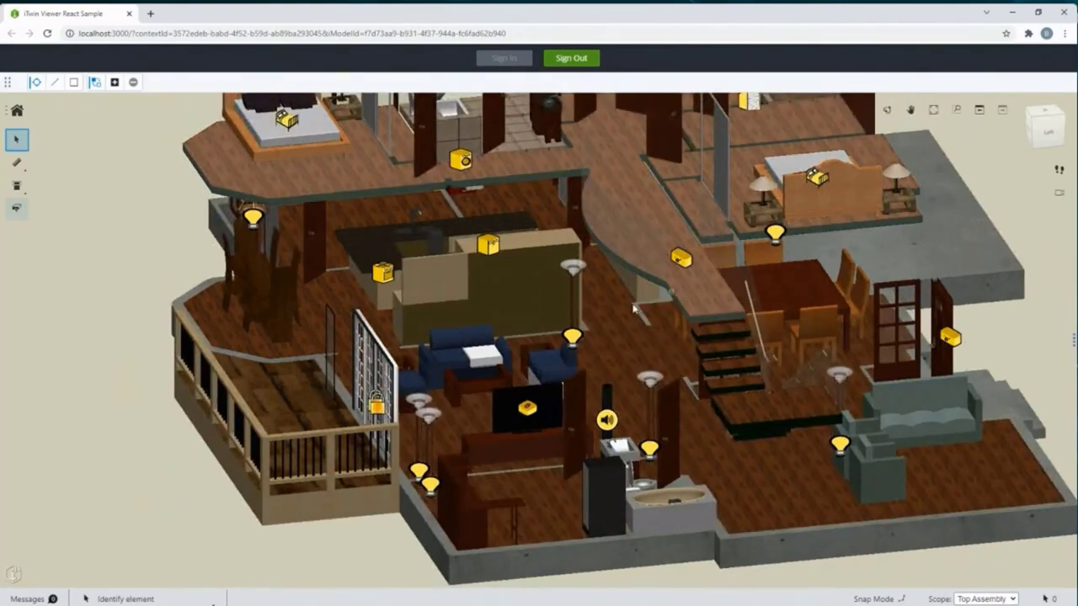
mouse_move(575, 344)
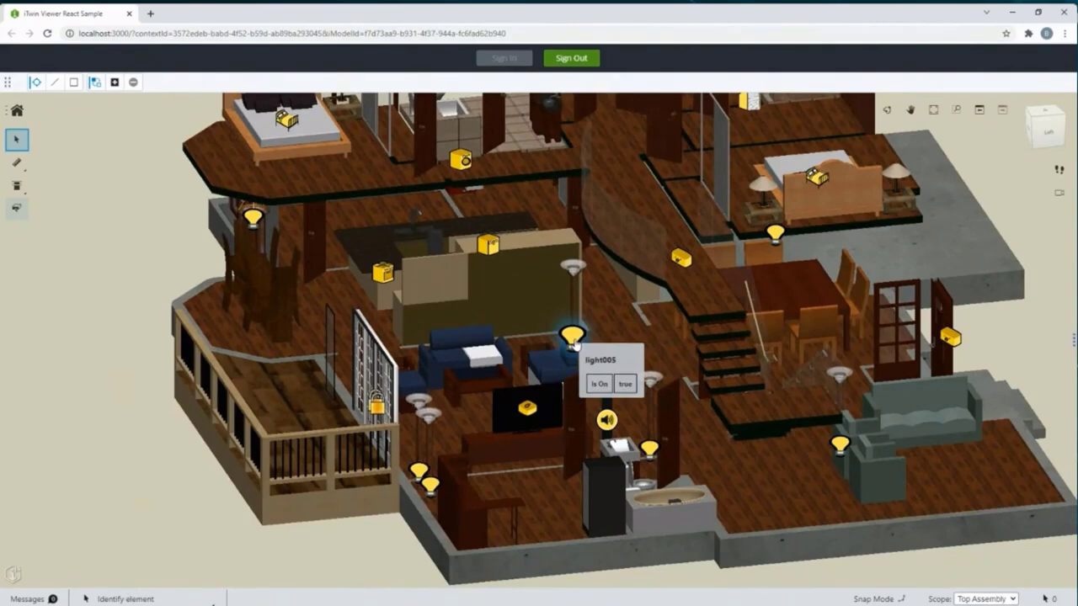
mouse_move(531, 410)
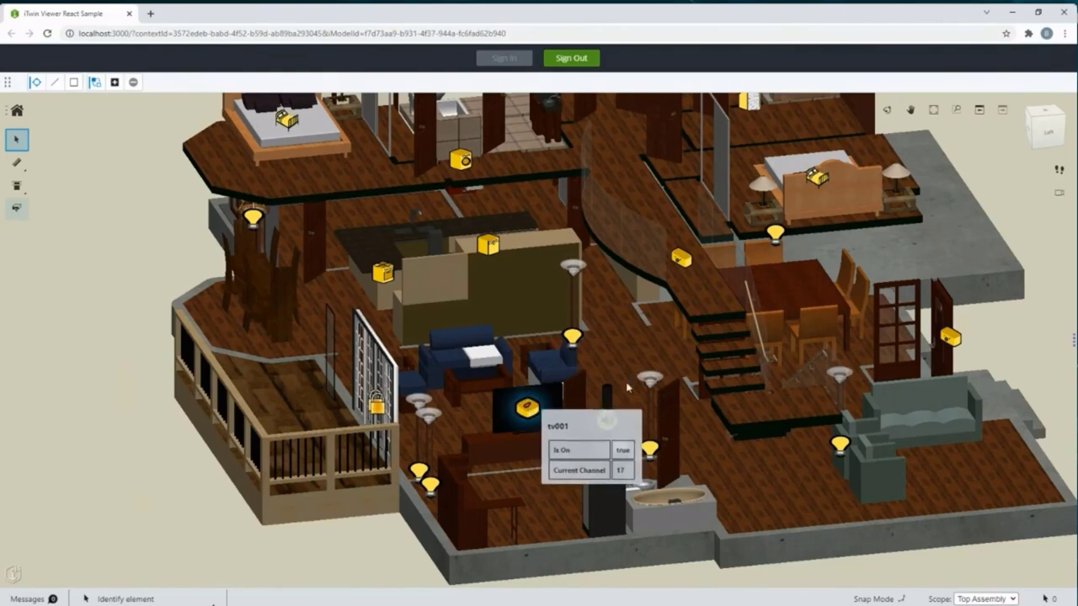
mouse_move(607, 419)
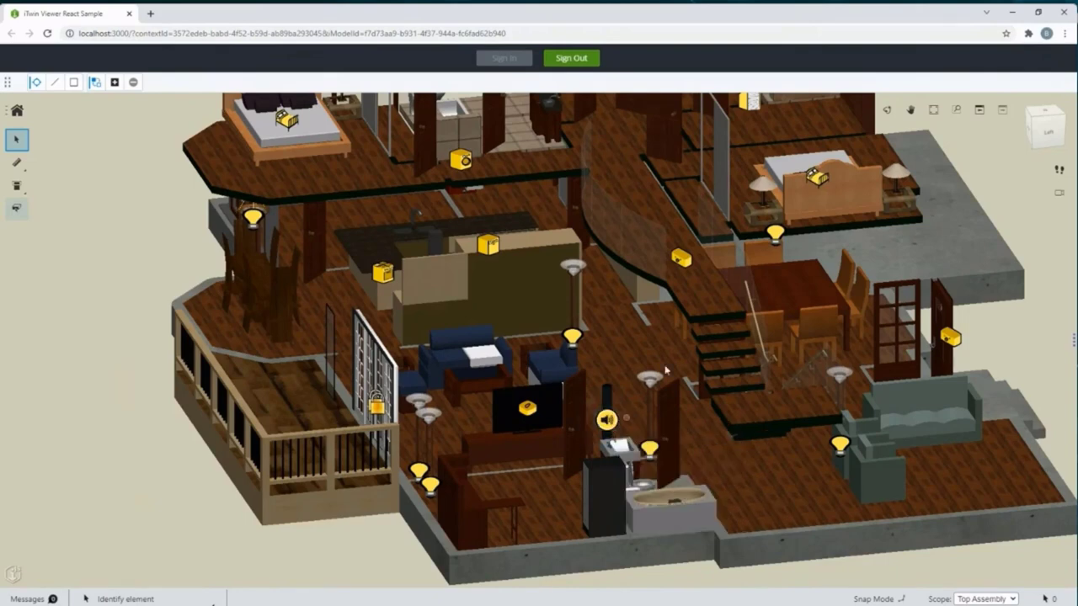
Check the smart device markers of the kitchen appliances, viewing the kitchen from a lower angle
mouse_move(394, 244)
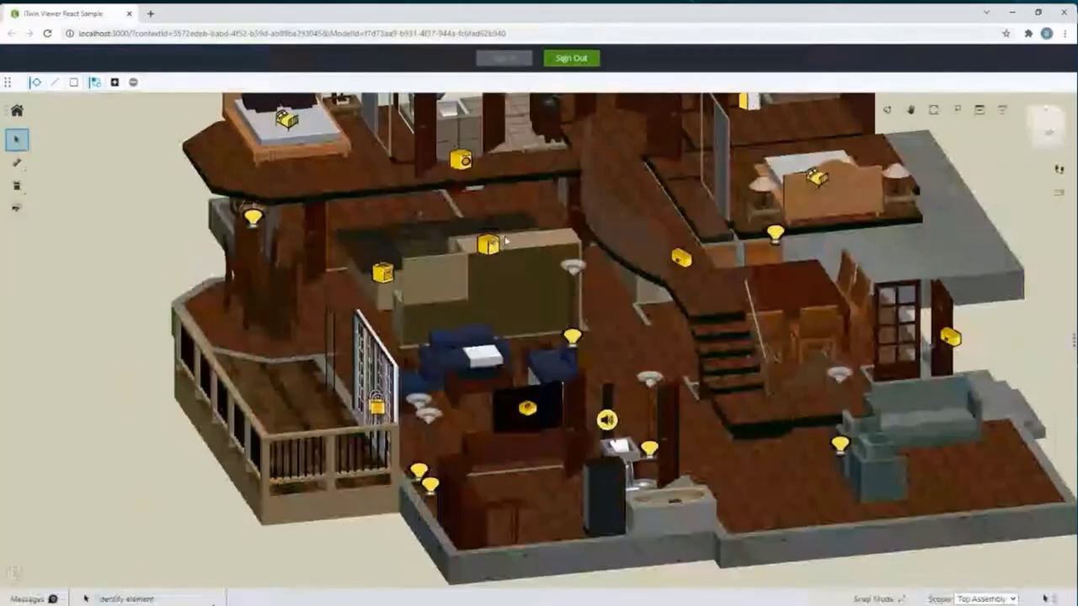
mouse_move(494, 244)
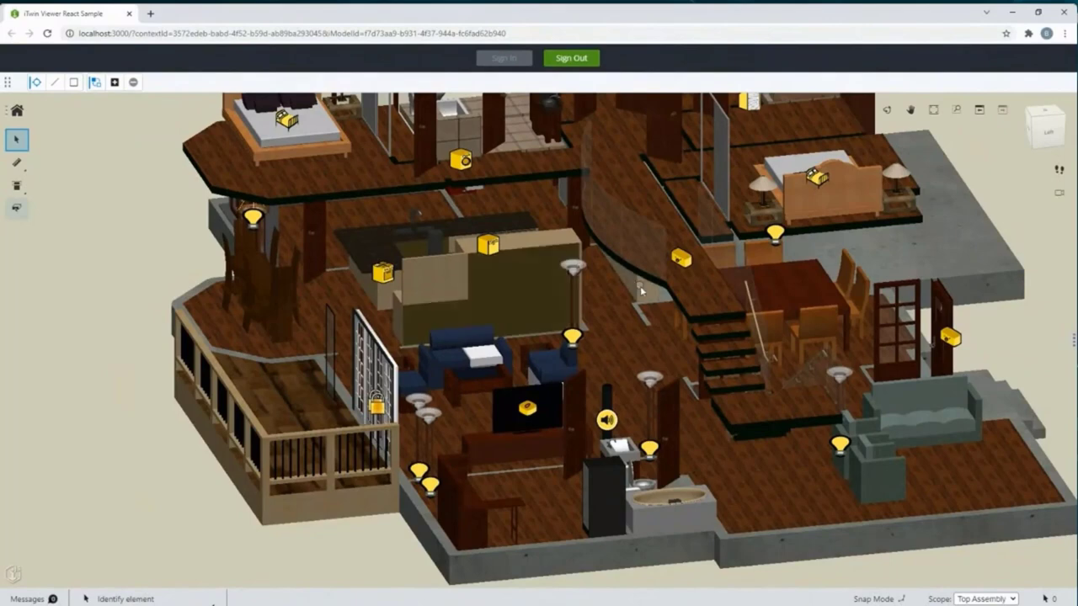
left_click_drag(598, 283, 621, 293)
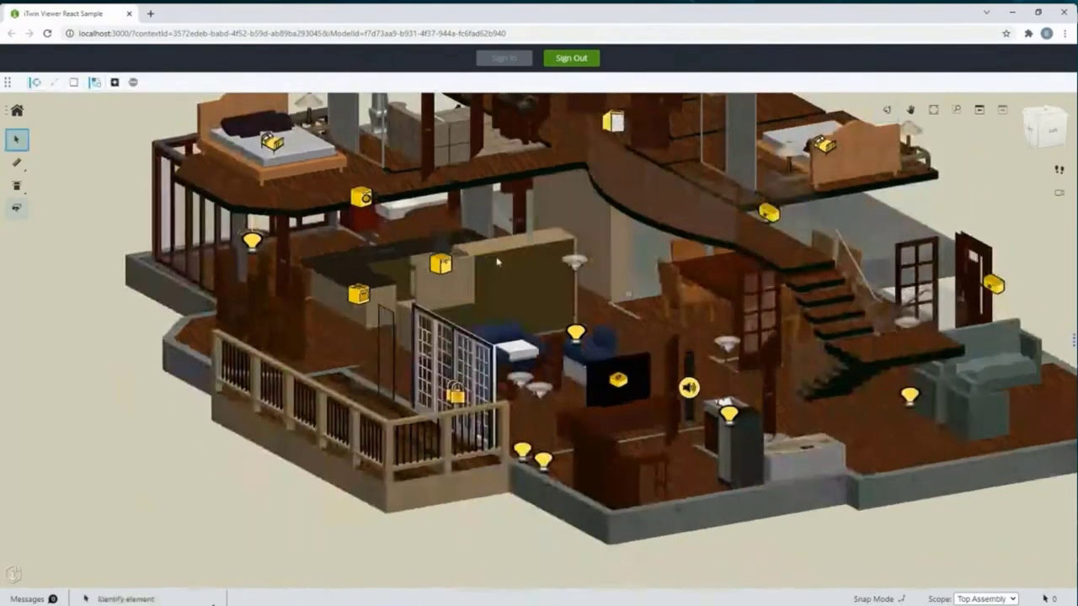
mouse_move(452, 255)
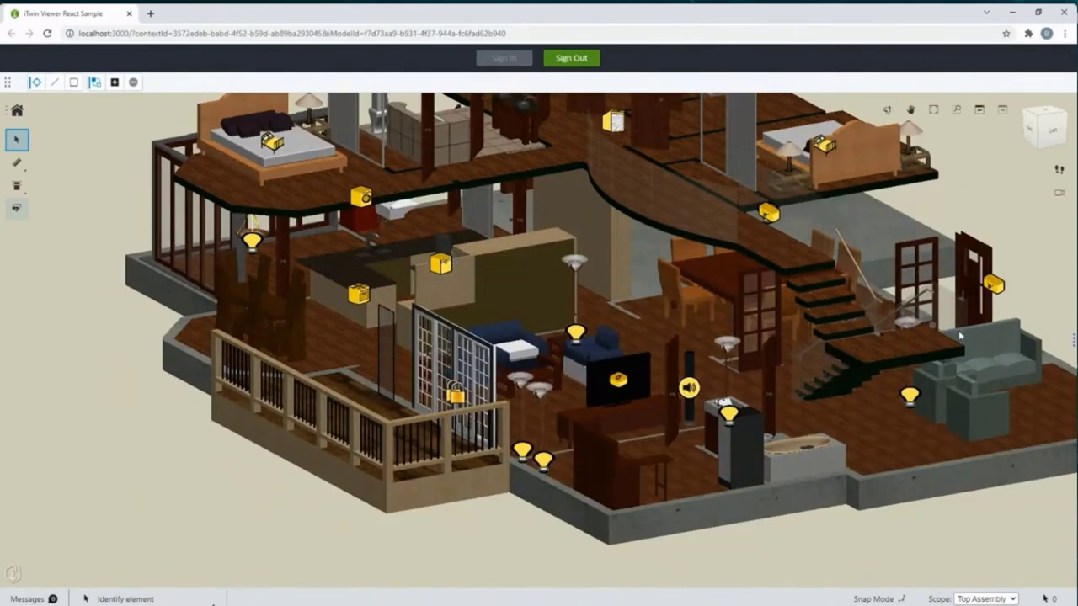
Open the Smart Devices list and zoom the view to the TV tv001
left_click(1071, 340)
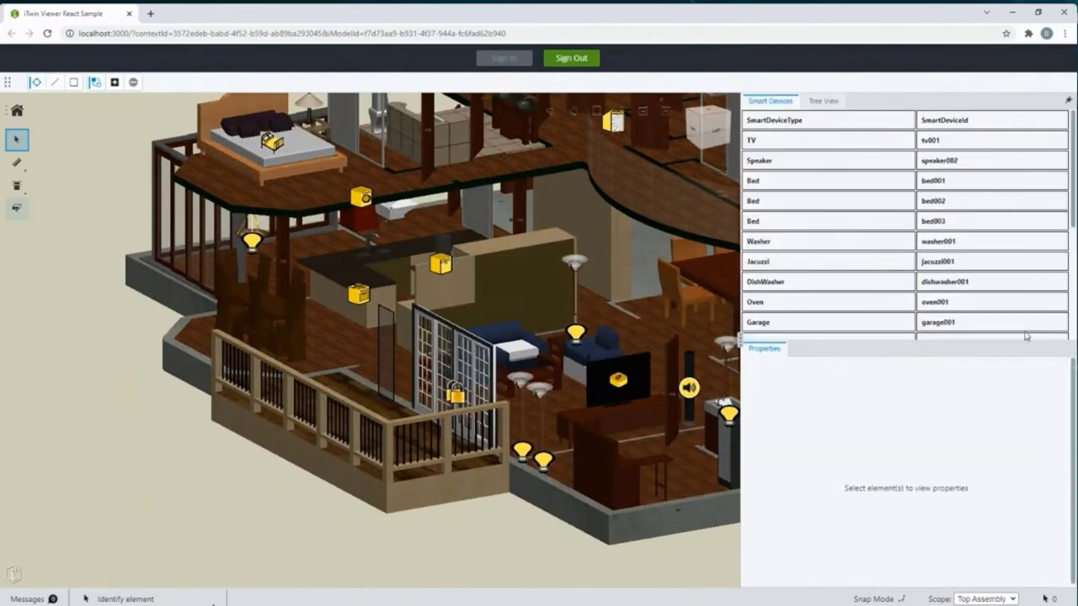
left_click(806, 145)
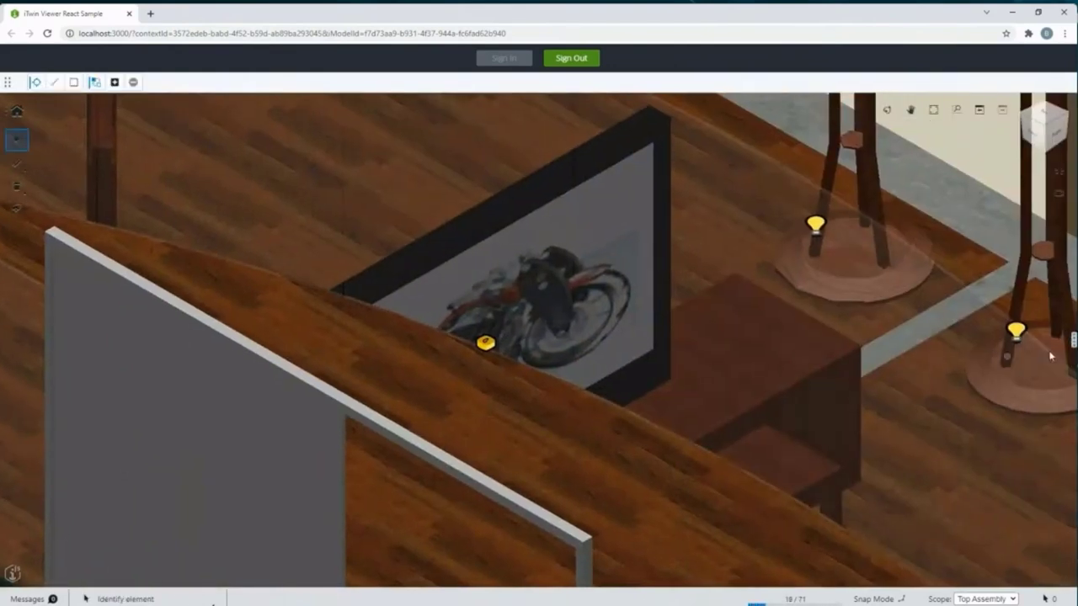
Zoom to bed002 from the Smart Devices list, read its status data and examine the bed and its surroundings
mouse_move(1073, 341)
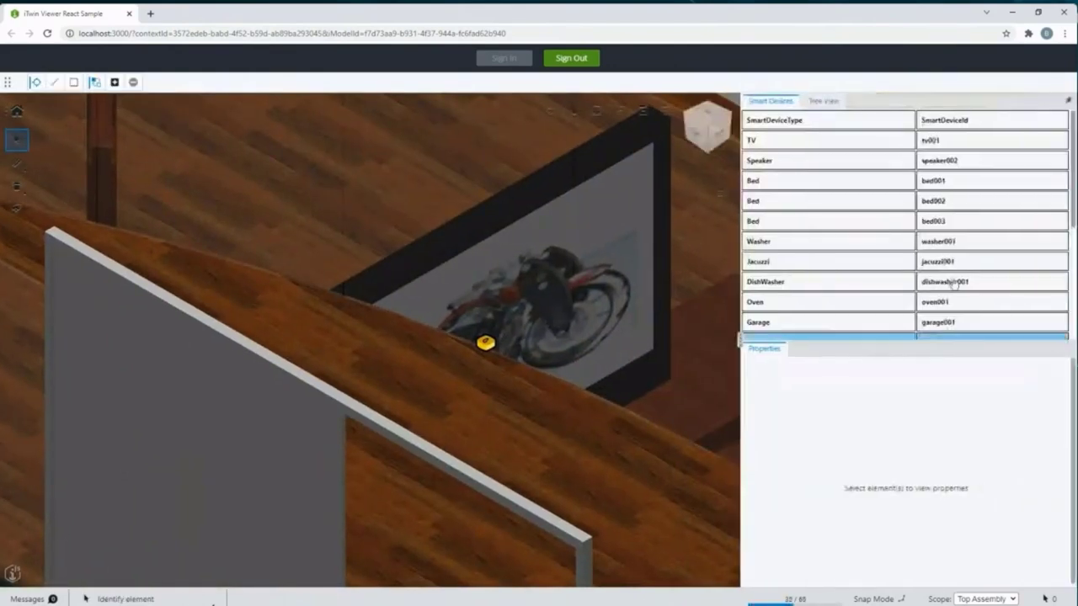
left_click(842, 202)
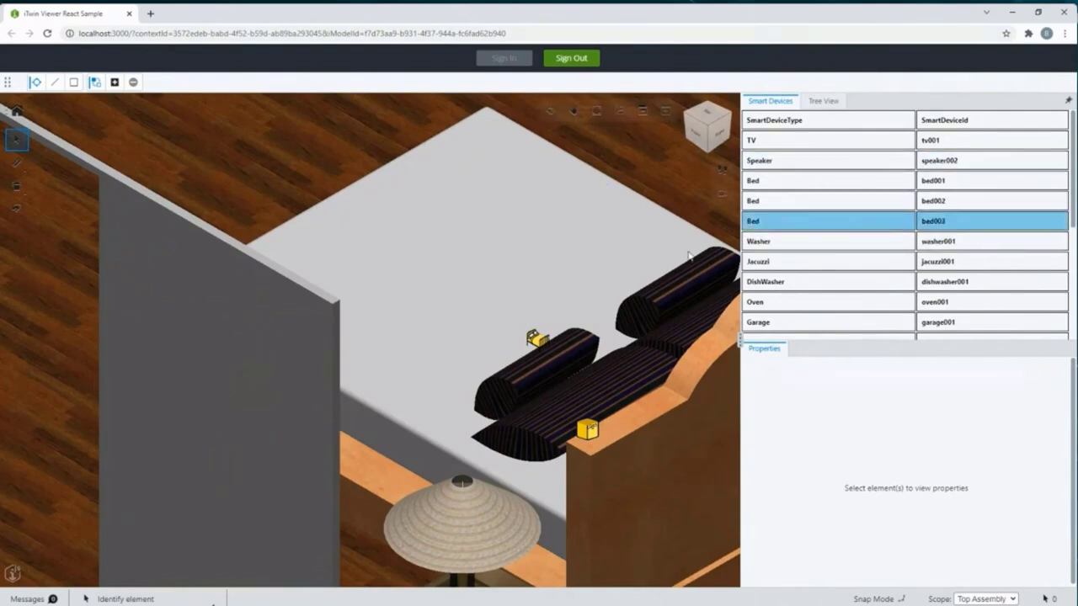
mouse_move(539, 339)
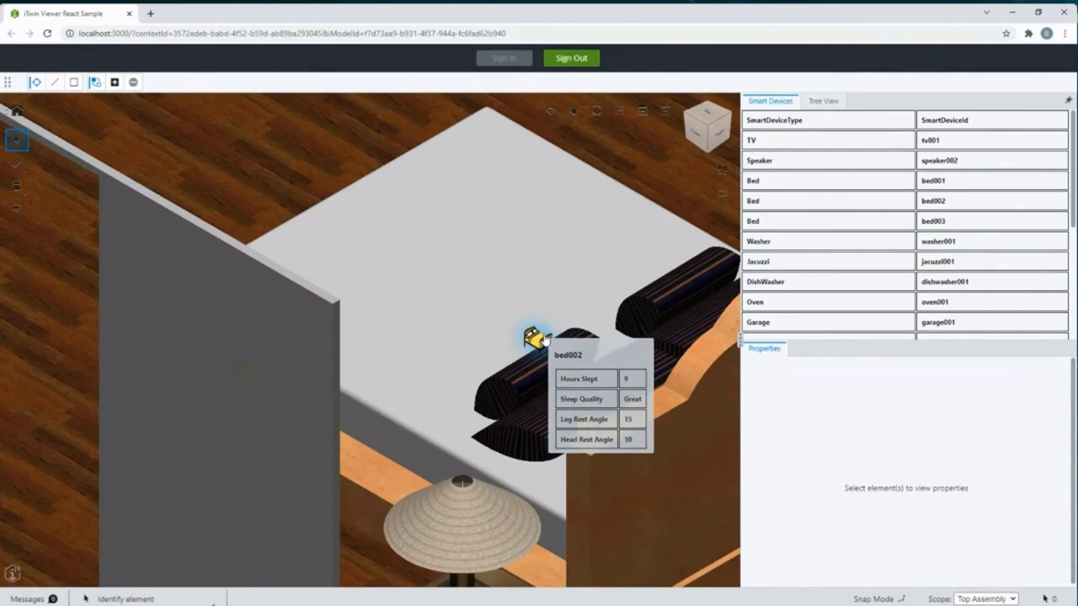
scroll(597, 345, "down", 3)
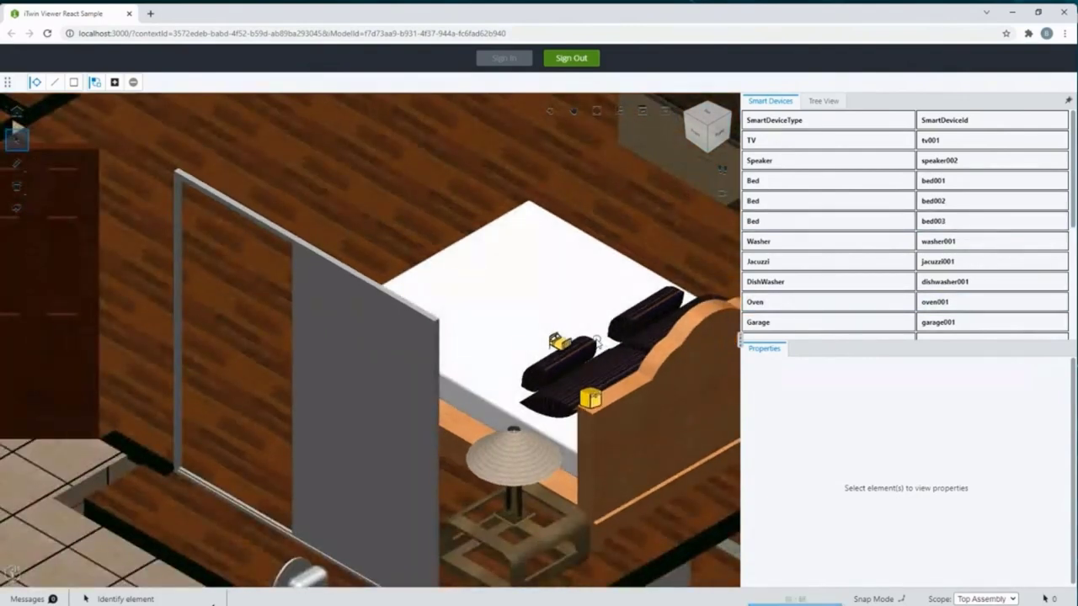
scroll(586, 283, "down", 3)
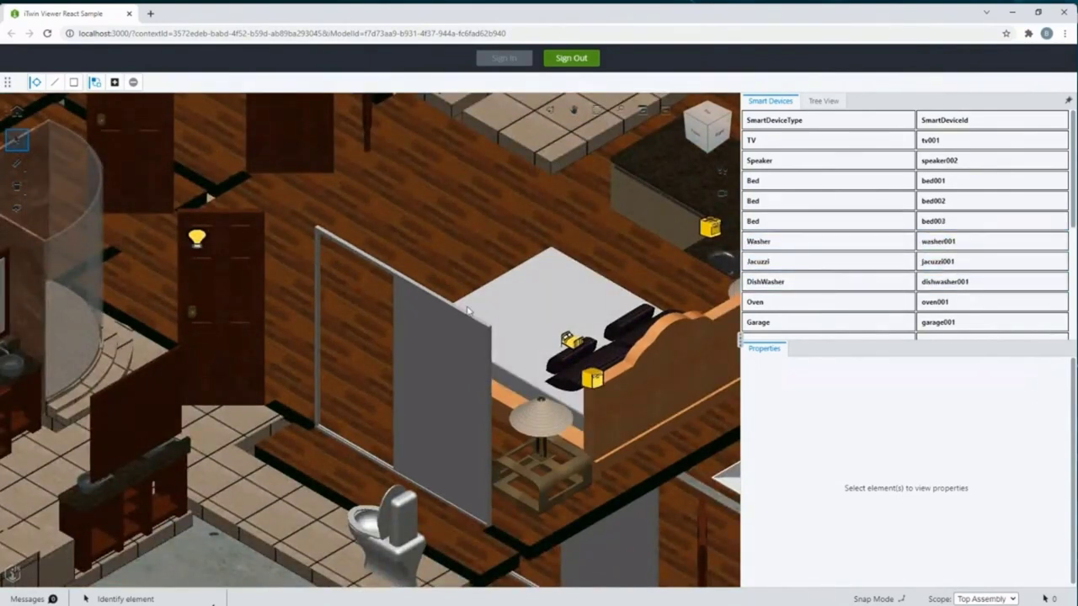
scroll(495, 291, "up", 1)
scroll(506, 304, "up", 5)
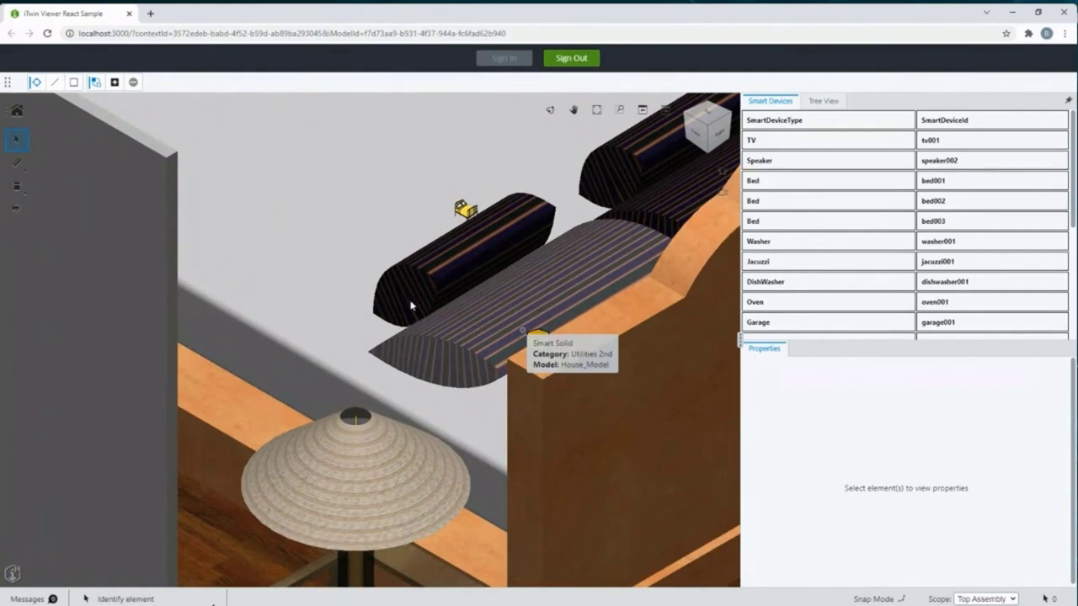
scroll(379, 293, "down", 3)
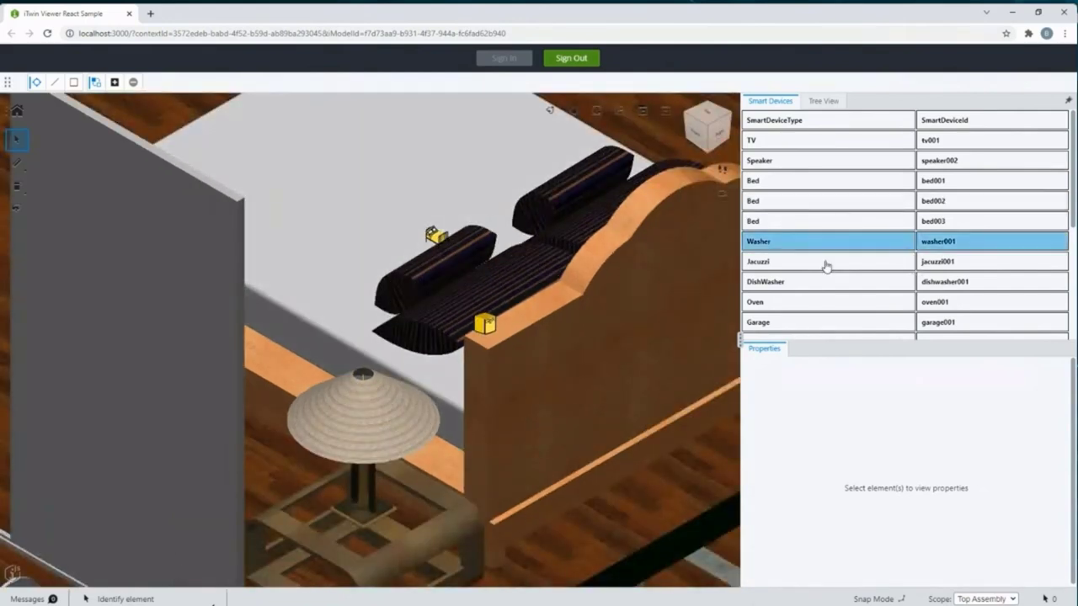
scroll(582, 316, "down", 1)
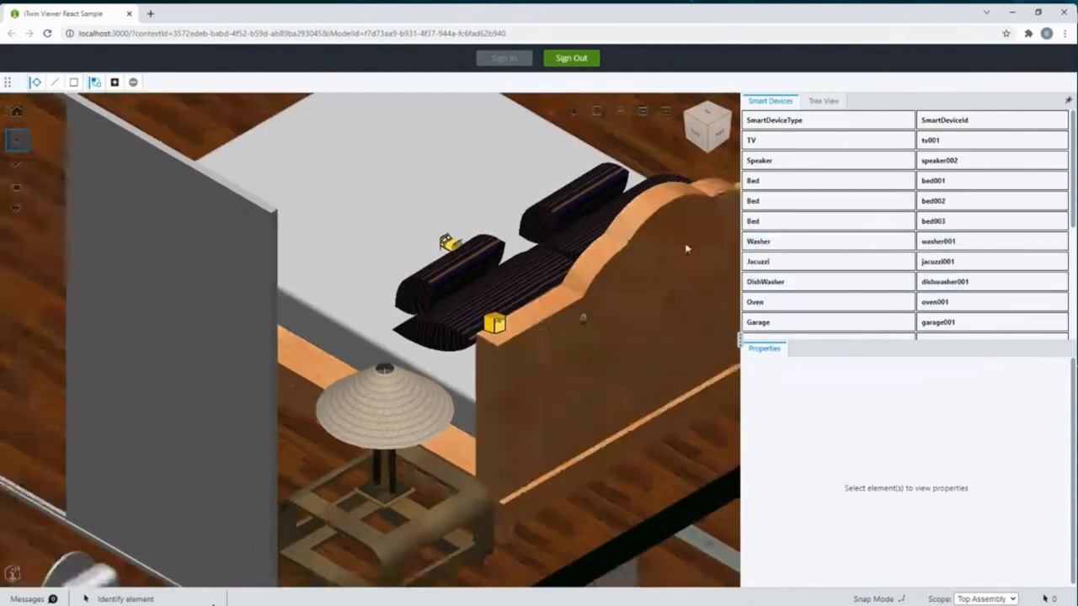
Examine the bed and the rooms around it with their smart device markers, and pick jacuzzi001 in the Smart Devices list
scroll(684, 253, "down", 2)
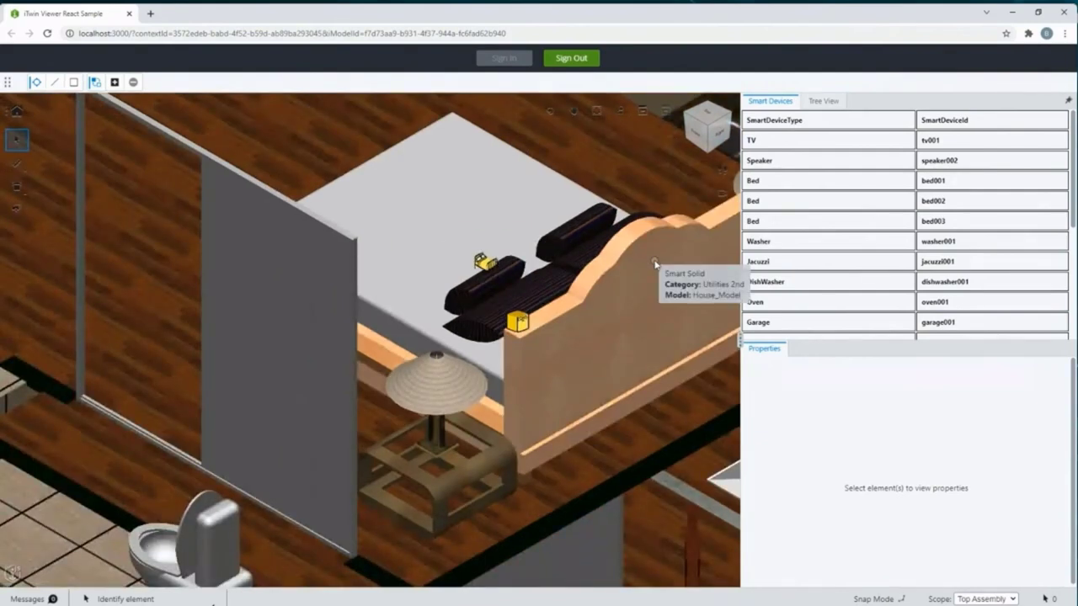
left_click(939, 282)
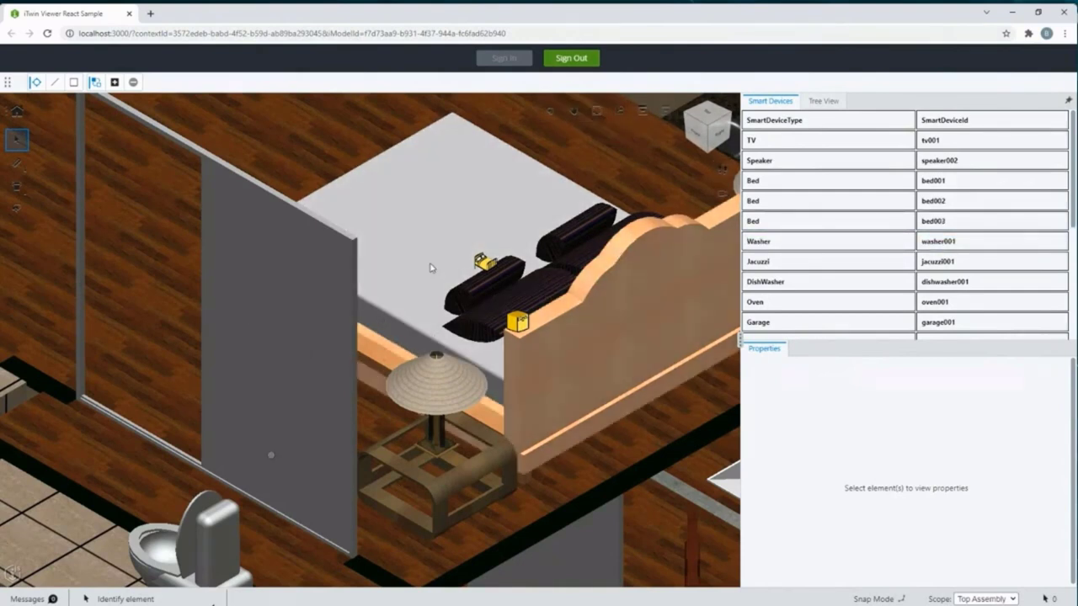
mouse_move(455, 273)
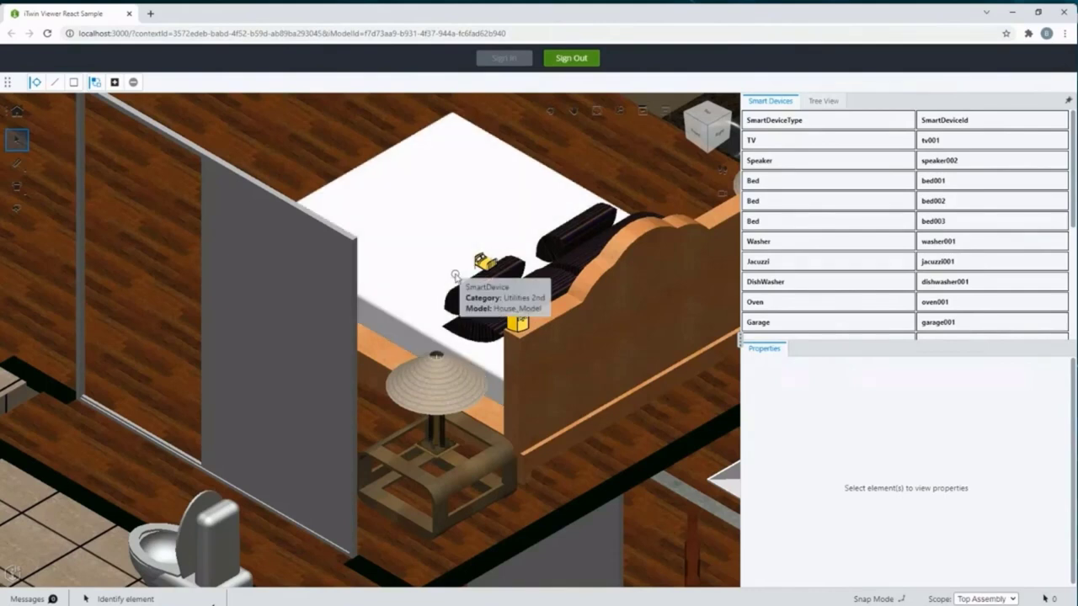
middle_click_drag(154, 199, 360, 240)
scroll(361, 240, "down", 3)
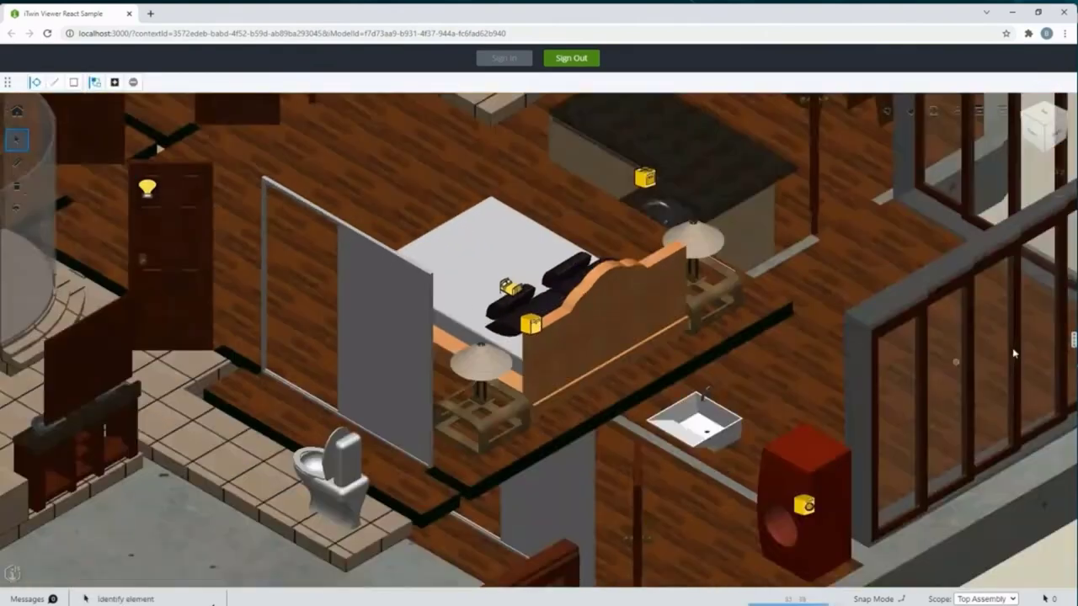
mouse_move(1073, 340)
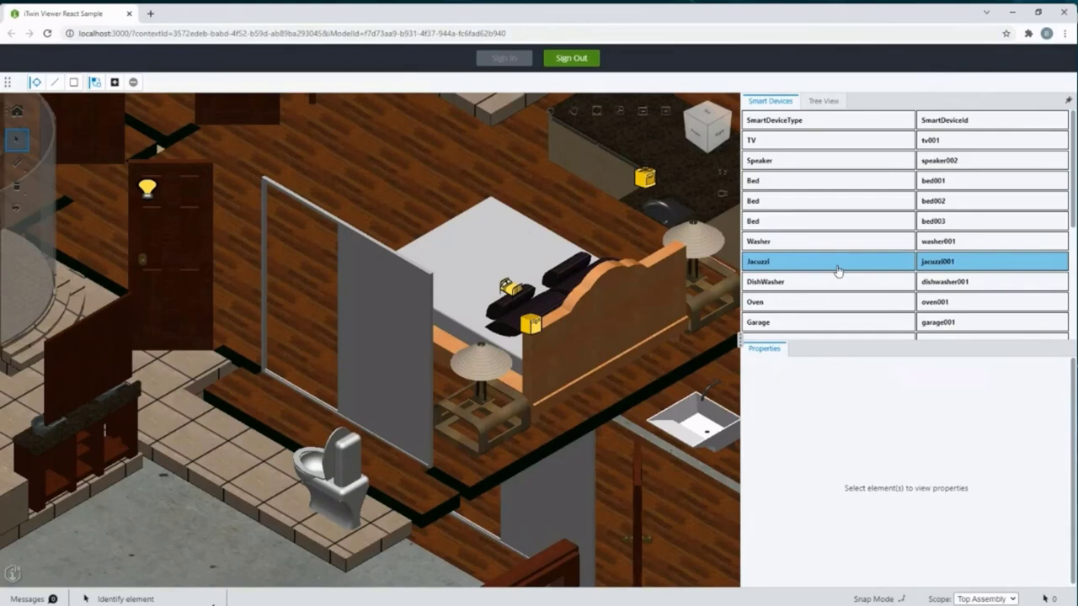
left_click(880, 258)
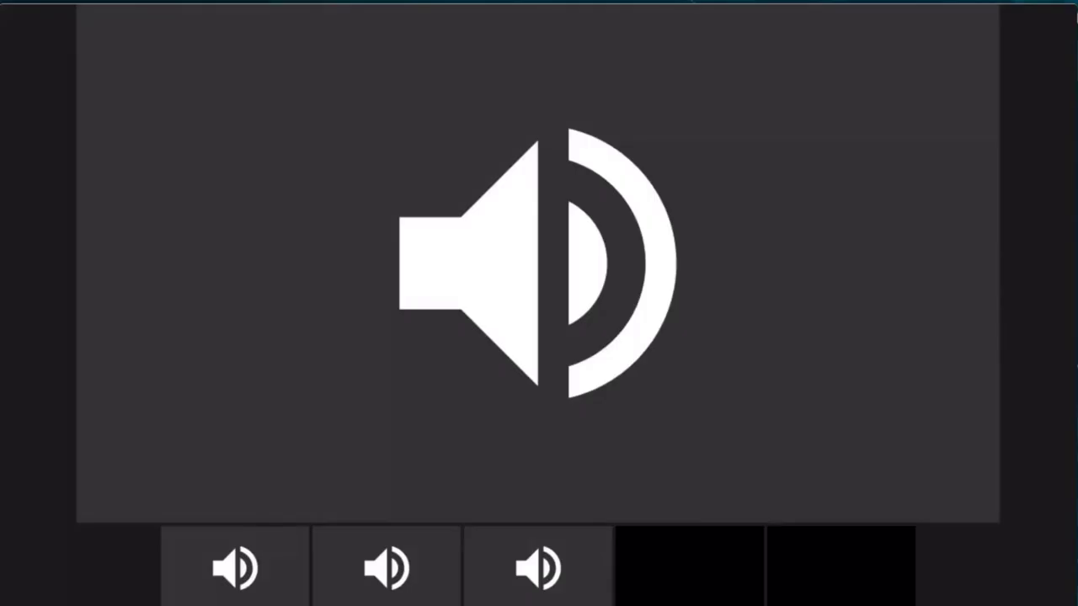